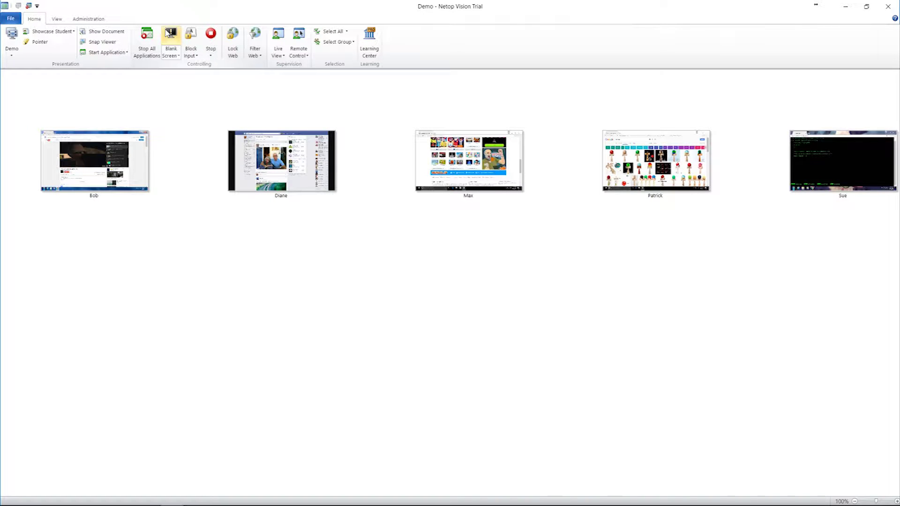
Blank all five students' screens, restore them, then blank only four selected students' screens.
{"action": "left_click", "coordinate": [167, 32]}
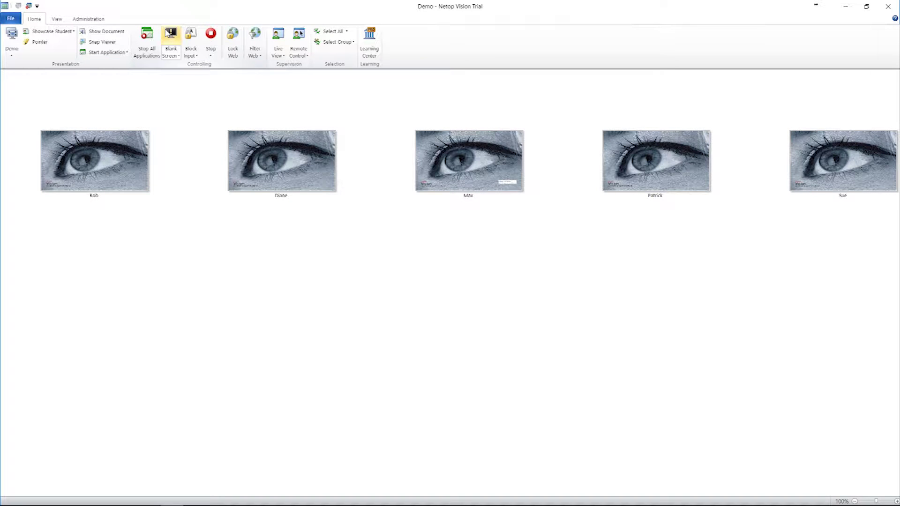
{"action": "left_click", "coordinate": [207, 37]}
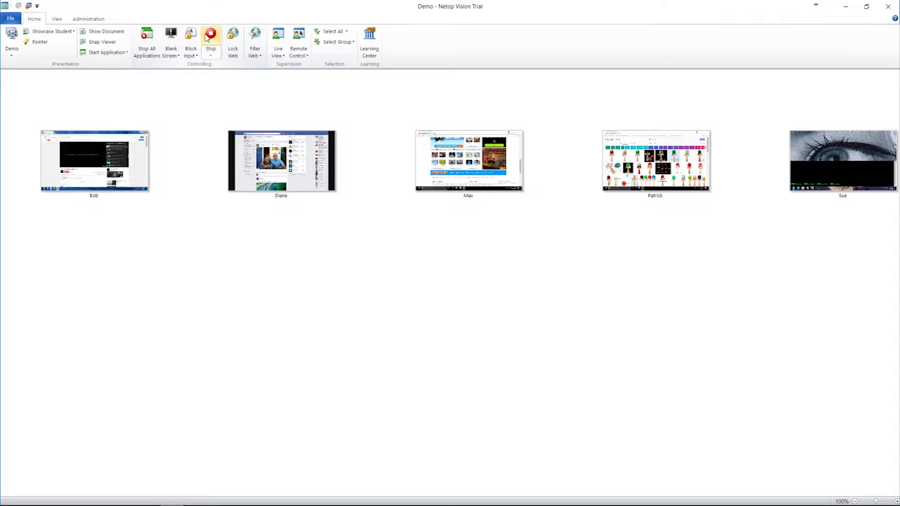
{"action": "left_click_drag", "start_coordinate": [692, 256], "coordinate": [142, 130]}
{"action": "left_click", "coordinate": [171, 38]}
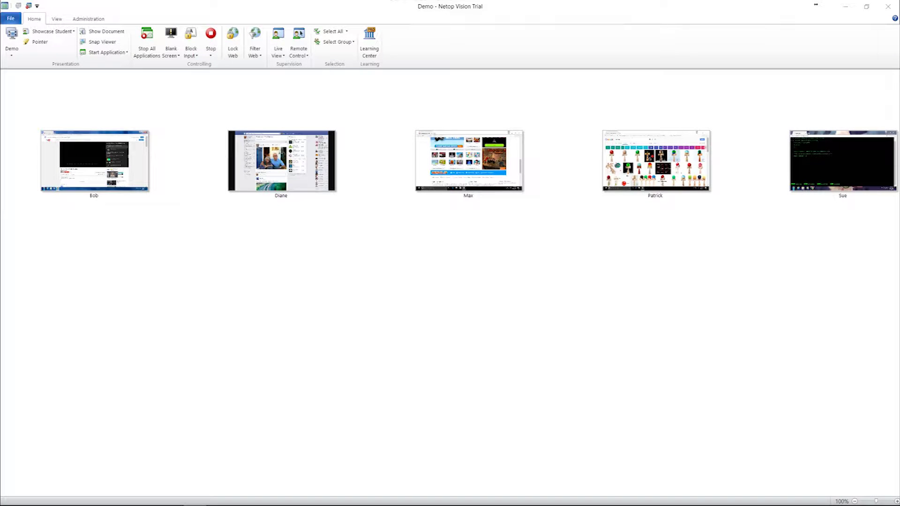
Demonstrate the teacher's screen full-screen, switch the demo to windowed mode, then stop it.
{"action": "left_click", "coordinate": [15, 52]}
{"action": "left_click", "coordinate": [20, 69]}
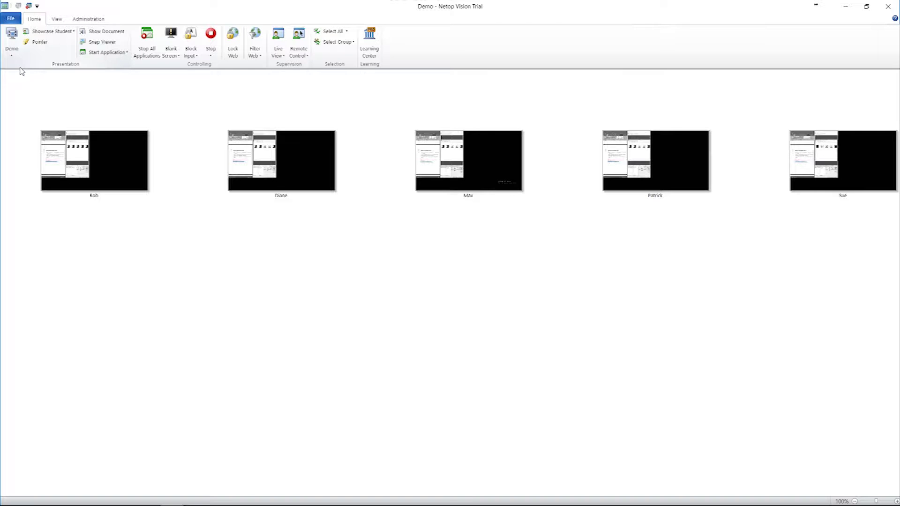
{"action": "left_click", "coordinate": [12, 53]}
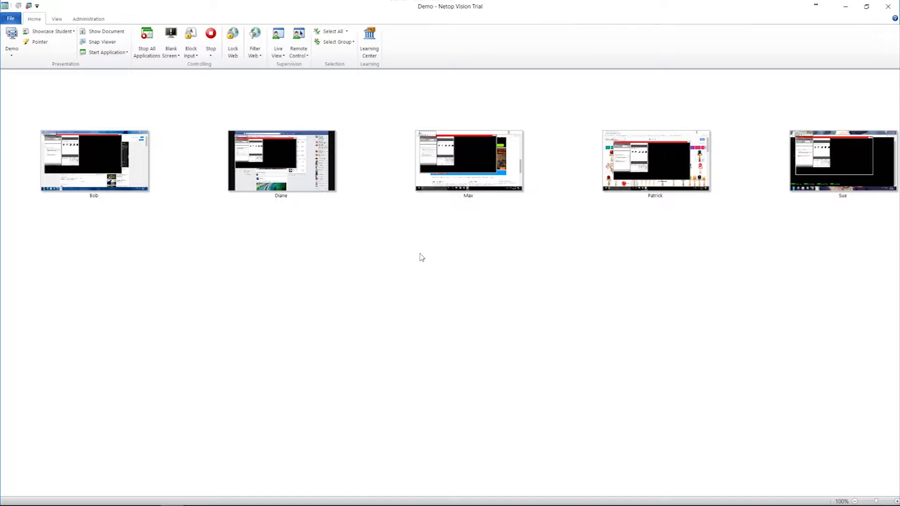
{"action": "left_click", "coordinate": [818, 182]}
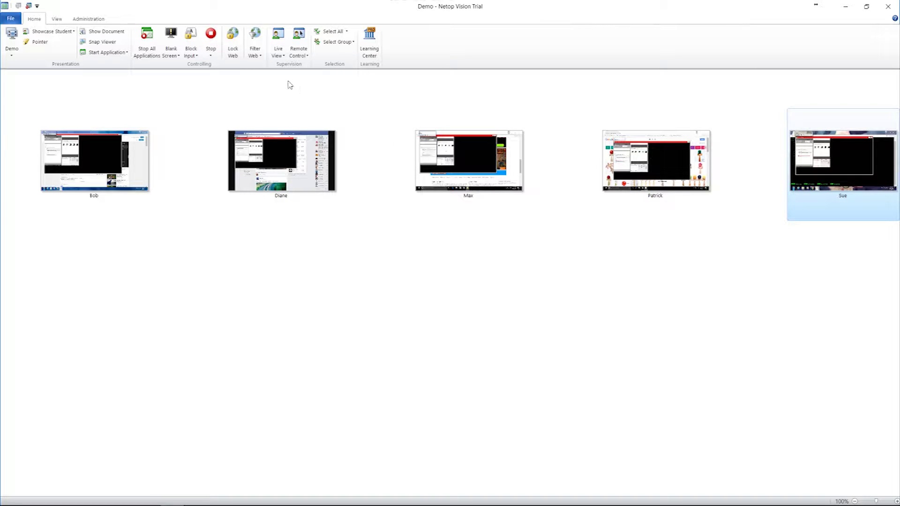
{"action": "left_click", "coordinate": [211, 52]}
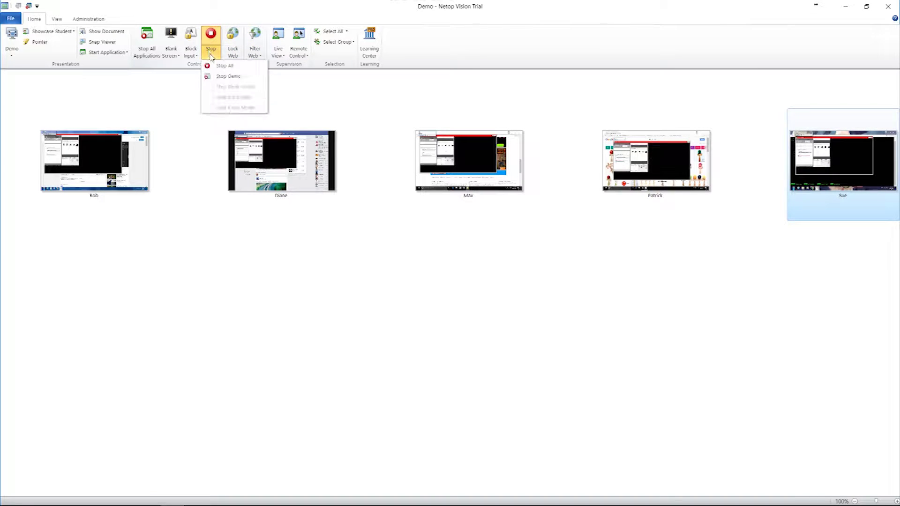
{"action": "left_click", "coordinate": [223, 76]}
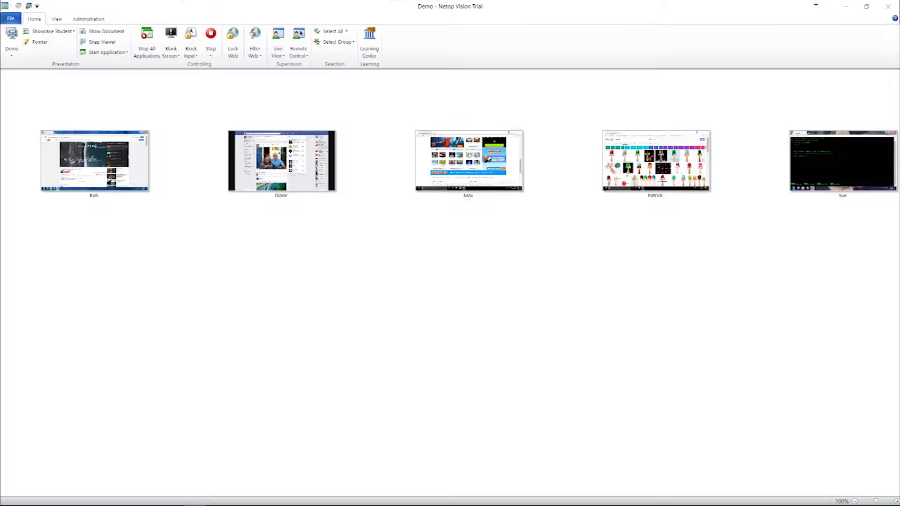
Showcase the rightmost student's terminal screen to every other student's PC.
{"action": "right_click", "coordinate": [838, 178]}
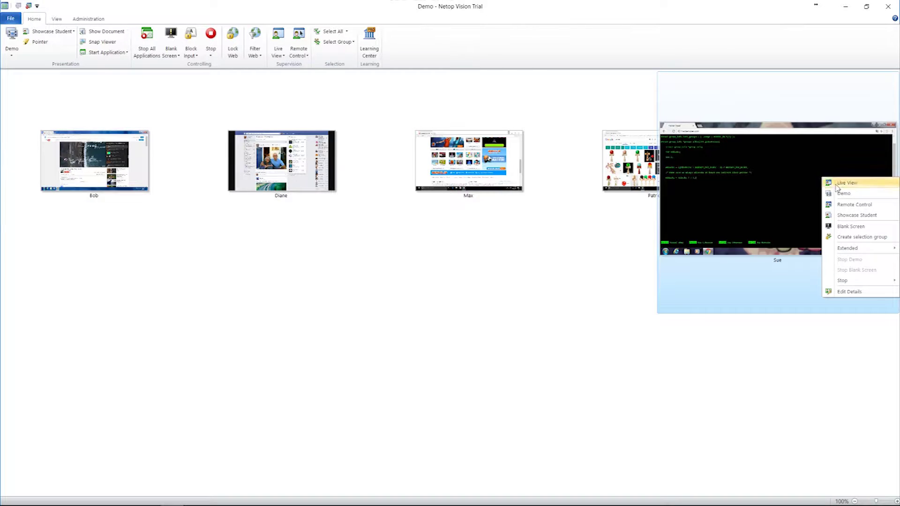
{"action": "left_click", "coordinate": [843, 216]}
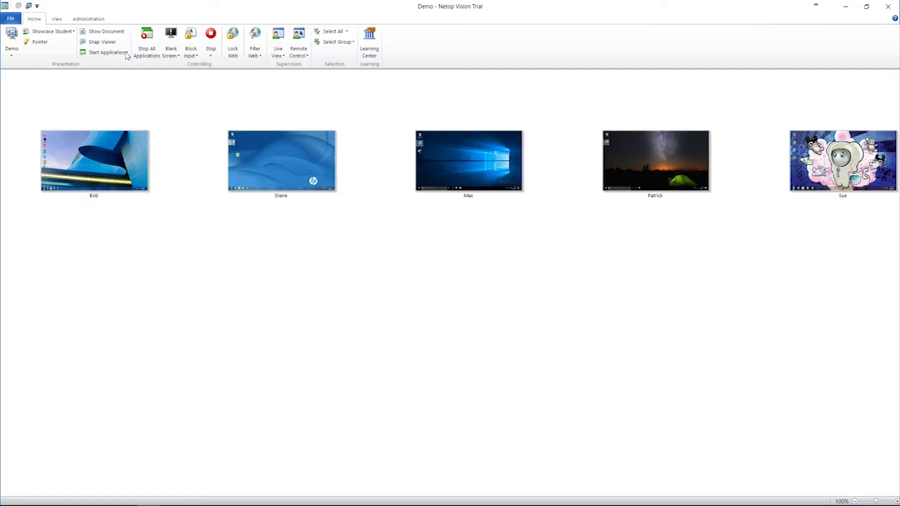
Launch Notepad in kiosk mode on all five student PCs, then stop all applications.
{"action": "left_click", "coordinate": [126, 53]}
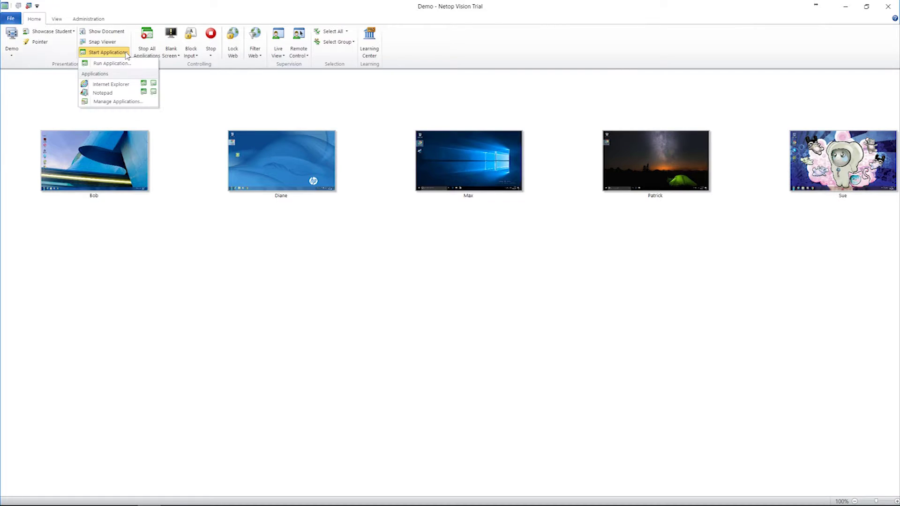
{"action": "left_click", "coordinate": [154, 93]}
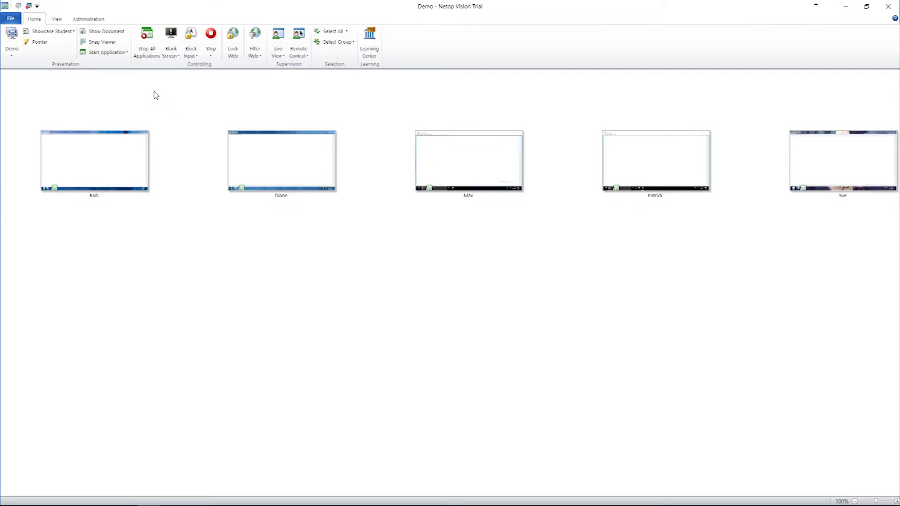
{"action": "left_click", "coordinate": [146, 52]}
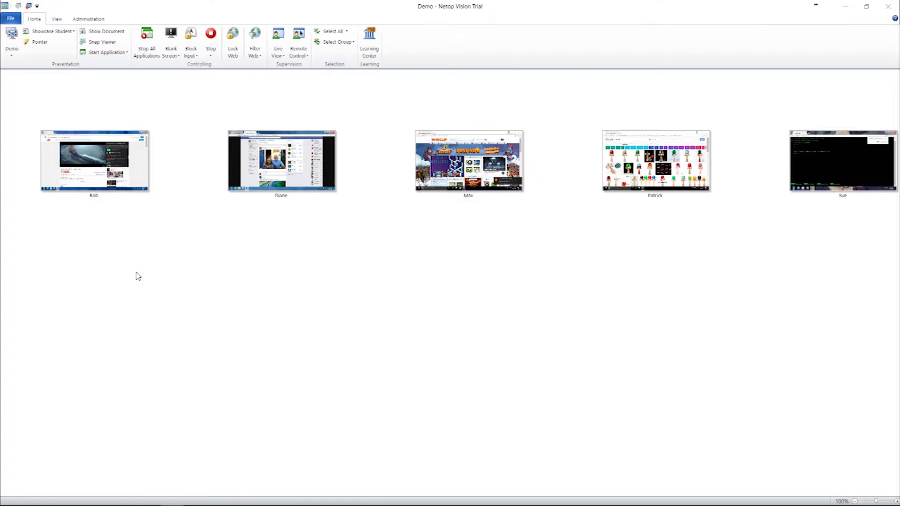
Select the first student's PC and lock its web access.
{"action": "left_click_drag", "start_coordinate": [138, 276], "coordinate": [112, 179]}
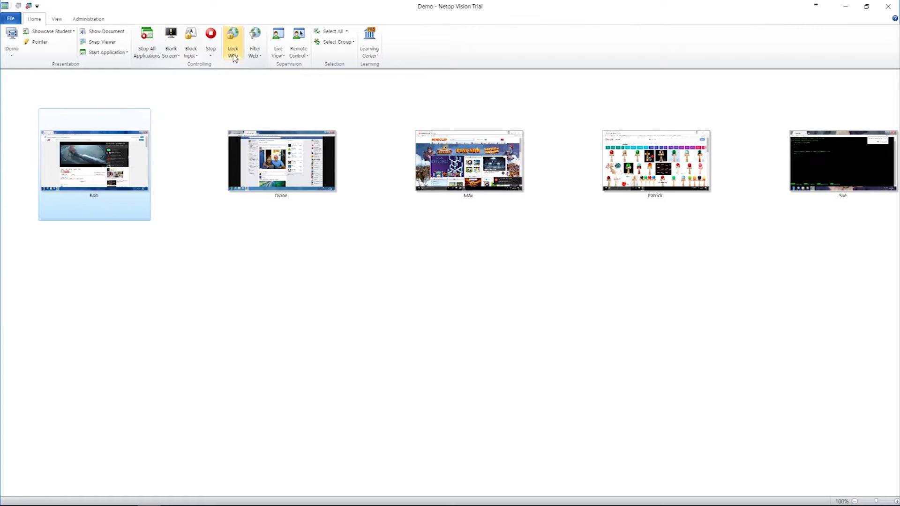
{"action": "left_click", "coordinate": [235, 55]}
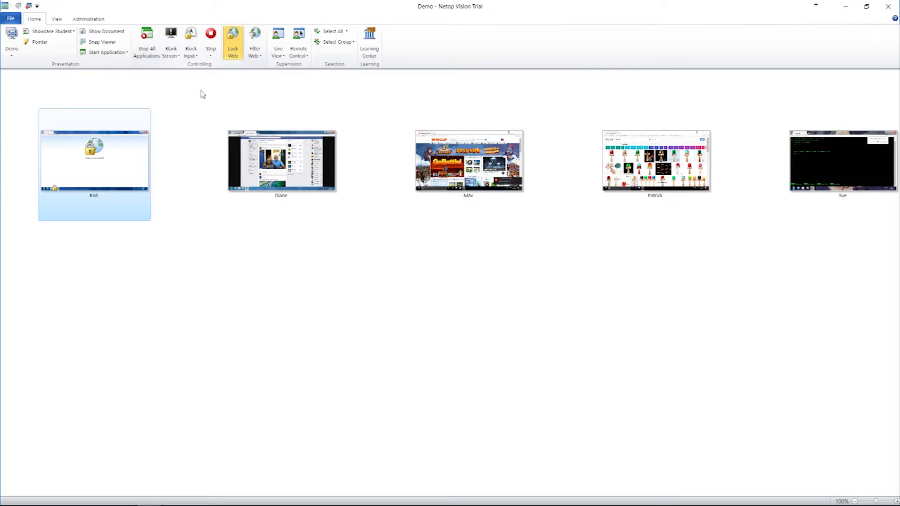
{"action": "mouse_move", "coordinate": [131, 154]}
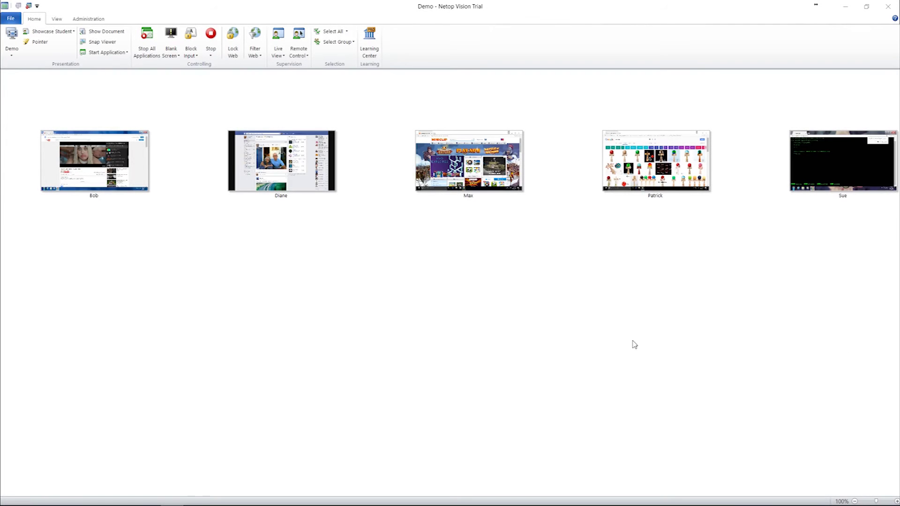
{"action": "left_click", "coordinate": [259, 57]}
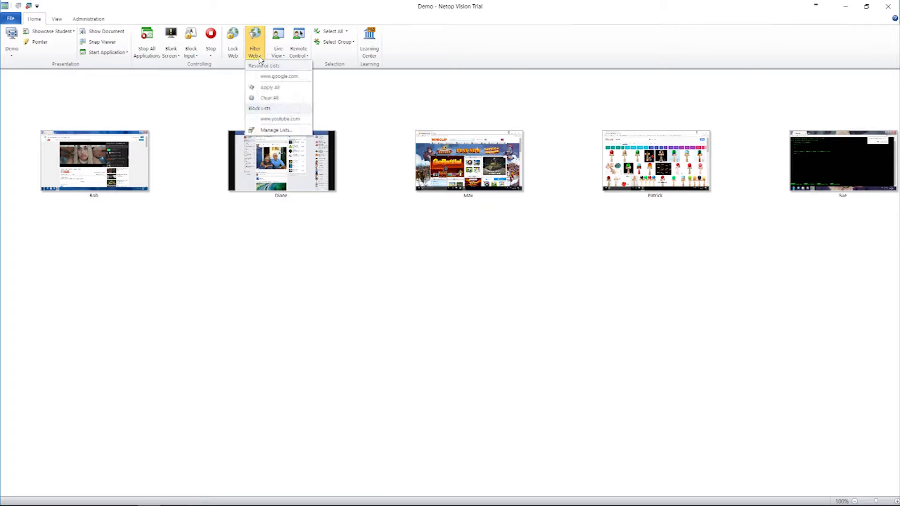
{"action": "left_click", "coordinate": [263, 130]}
{"action": "left_click", "coordinate": [161, 149]}
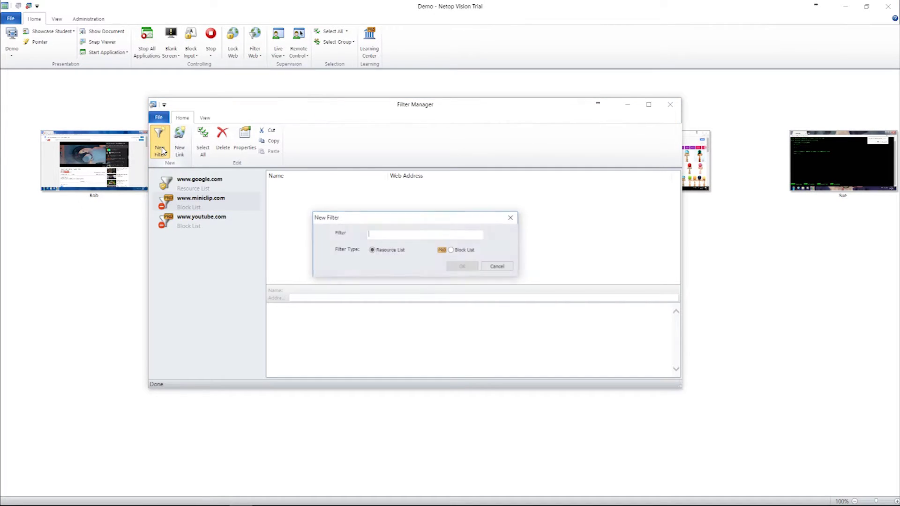
{"action": "type", "text": "www.hack"}
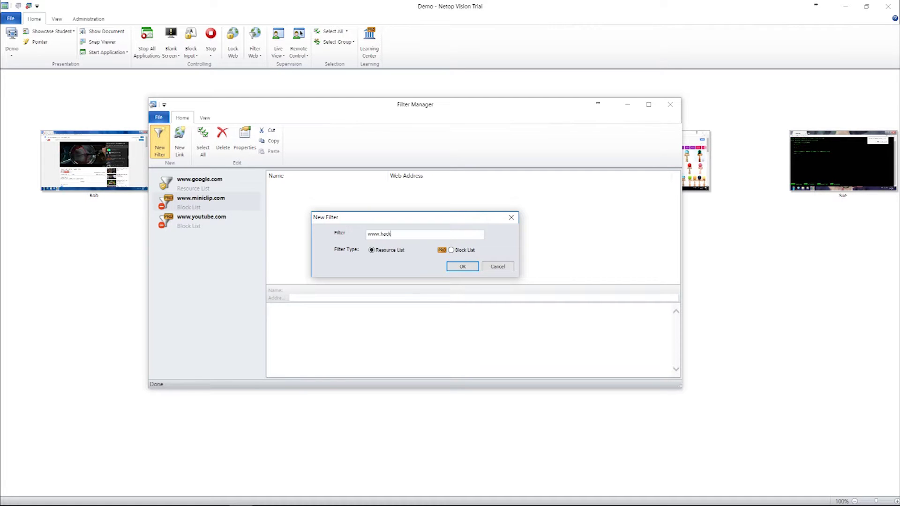
{"action": "type", "text": "ertyper.com"}
{"action": "key", "text": "Return"}
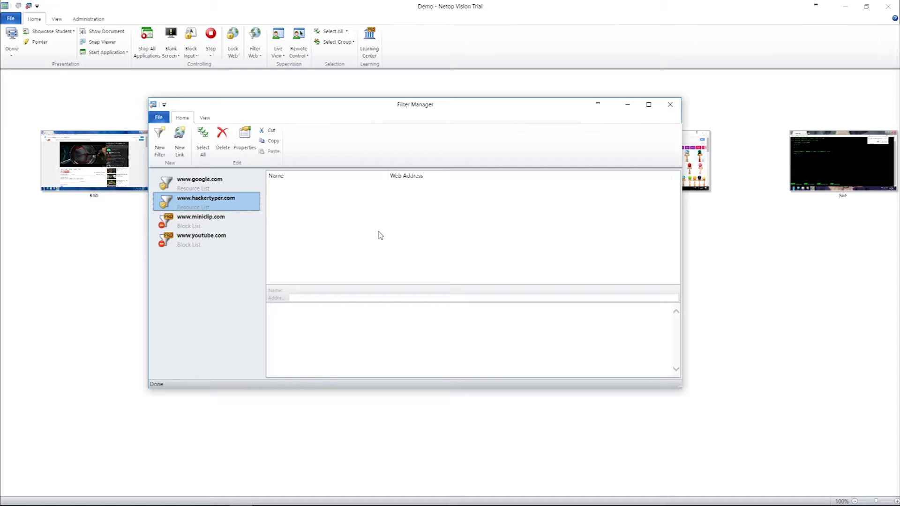
{"action": "left_click", "coordinate": [671, 105]}
{"action": "left_click", "coordinate": [249, 52]}
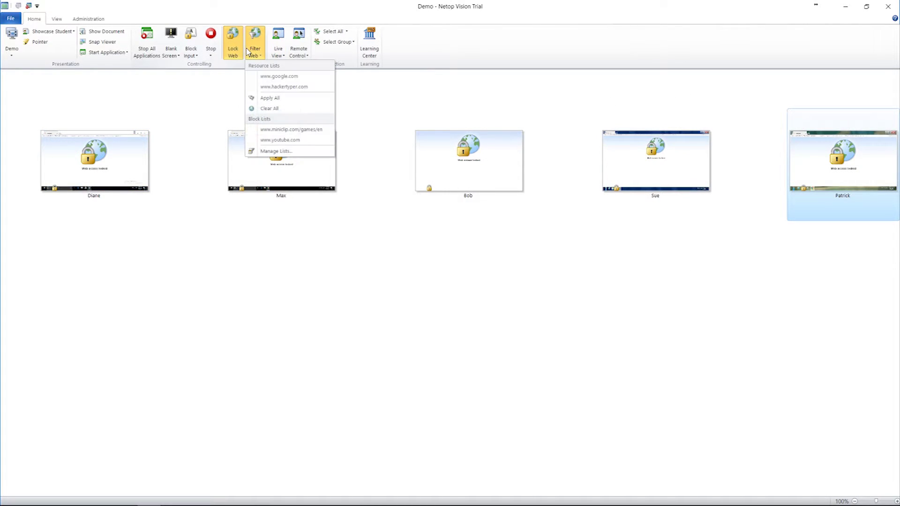
{"action": "left_click", "coordinate": [268, 87]}
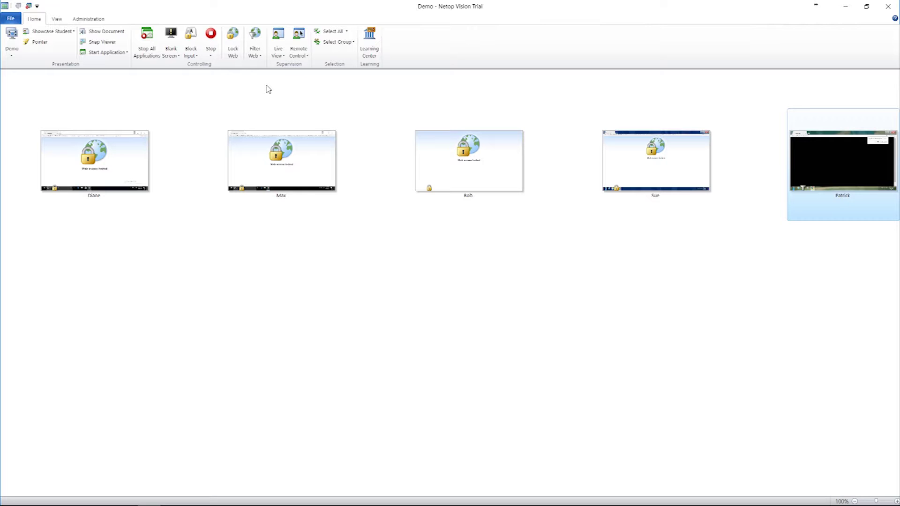
{"action": "left_click", "coordinate": [268, 89]}
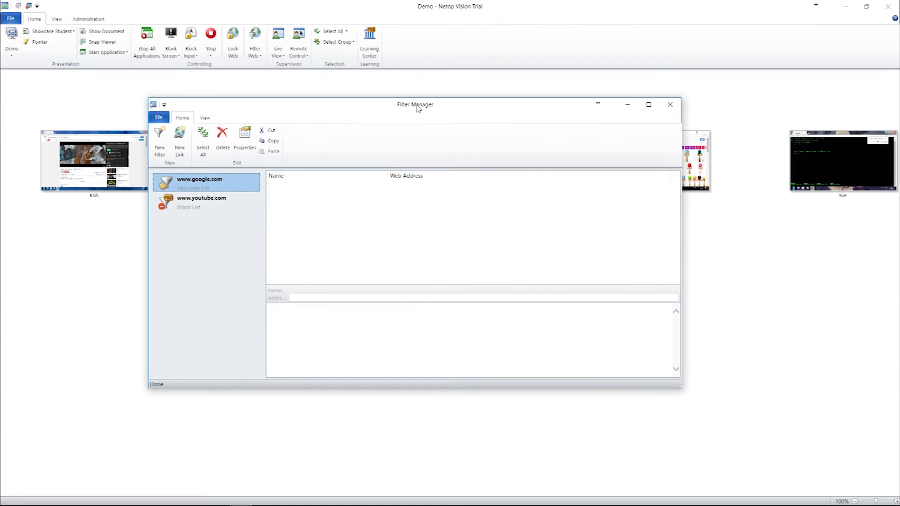
{"action": "left_click", "coordinate": [161, 149]}
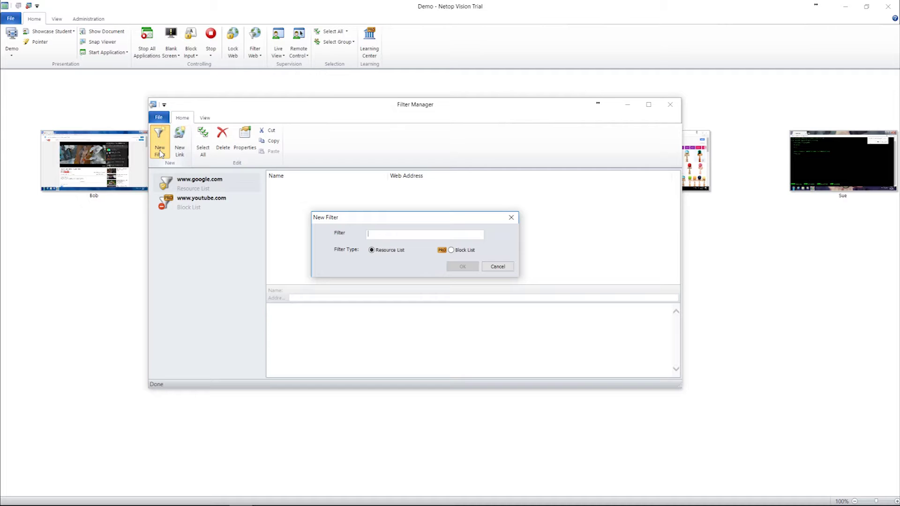
{"action": "left_click", "coordinate": [451, 250]}
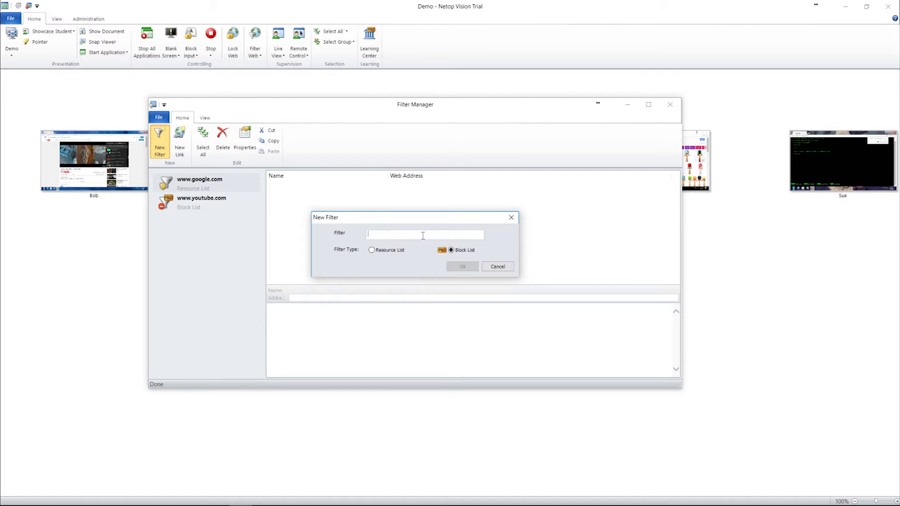
{"action": "left_click", "coordinate": [423, 236]}
{"action": "type", "text": "www.miniclip.com"}
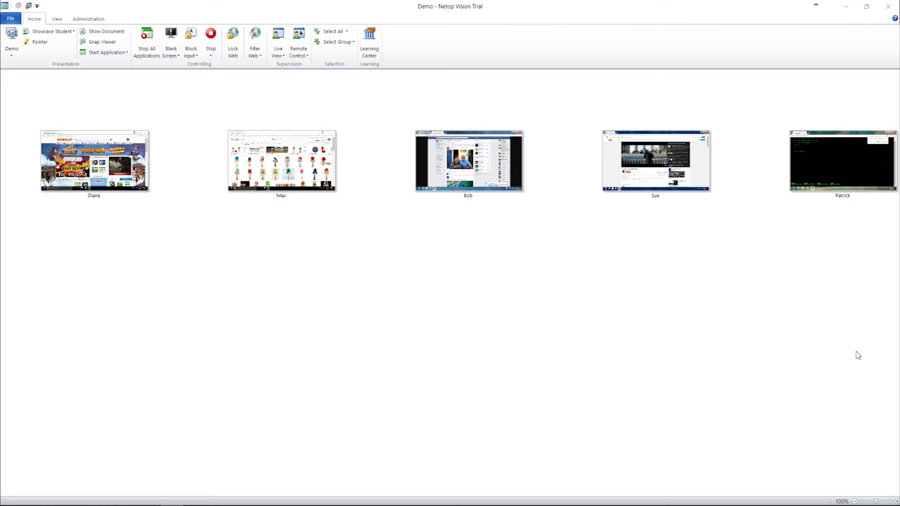
Live-view a student's screen, then remotely open classroom.google.com in another student's new browser tab.
{"action": "mouse_move", "coordinate": [845, 184]}
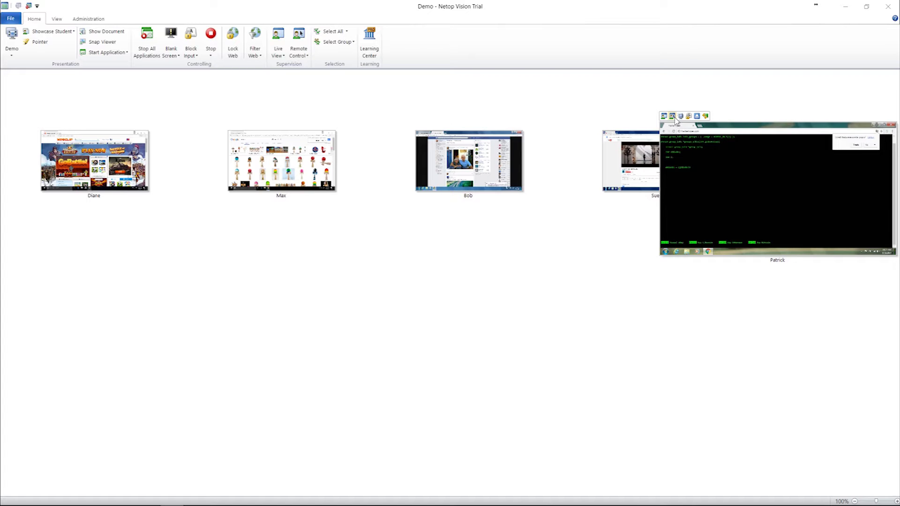
{"action": "left_click", "coordinate": [664, 116]}
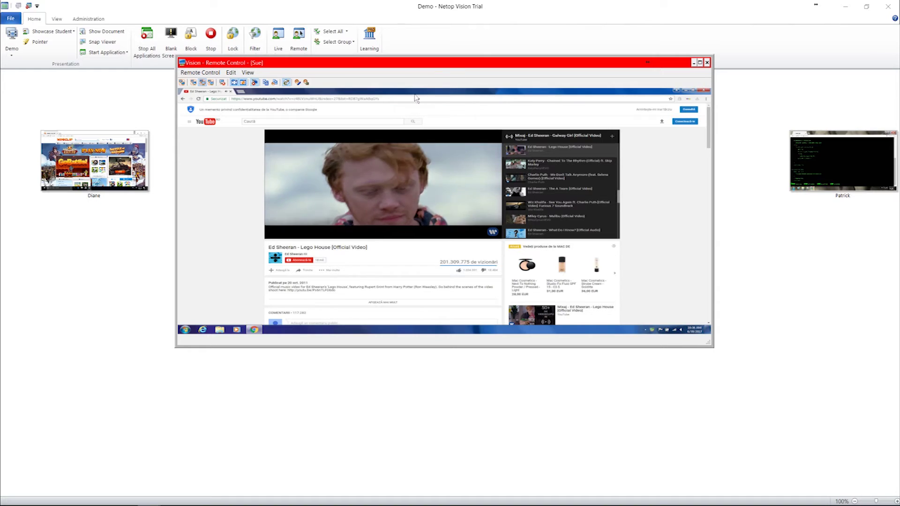
{"action": "left_click", "coordinate": [241, 91]}
{"action": "type", "text": "classroom.google.com"}
{"action": "key", "text": "Return"}
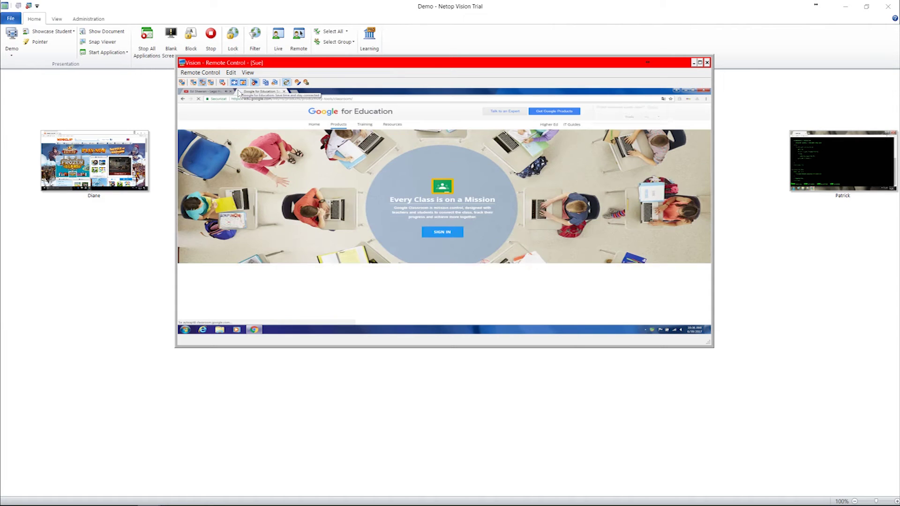
{"action": "left_click", "coordinate": [707, 63]}
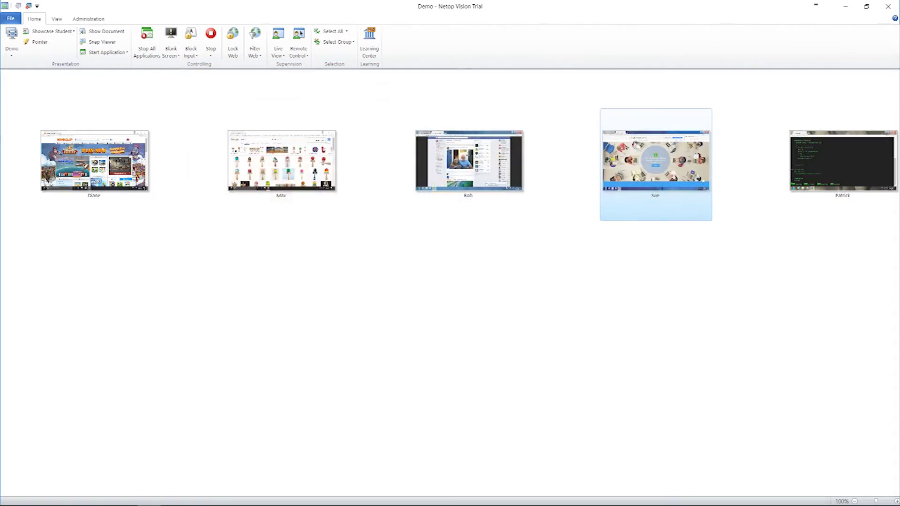